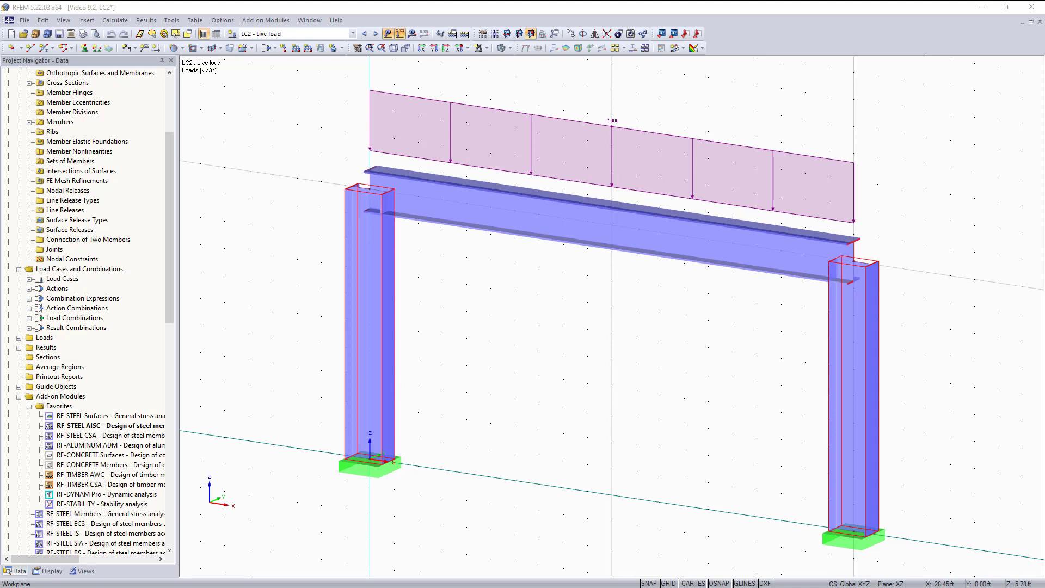
Keep load case LC2 - Live load active and hide the loads on the steel frame
scroll(529, 256, down, 1)
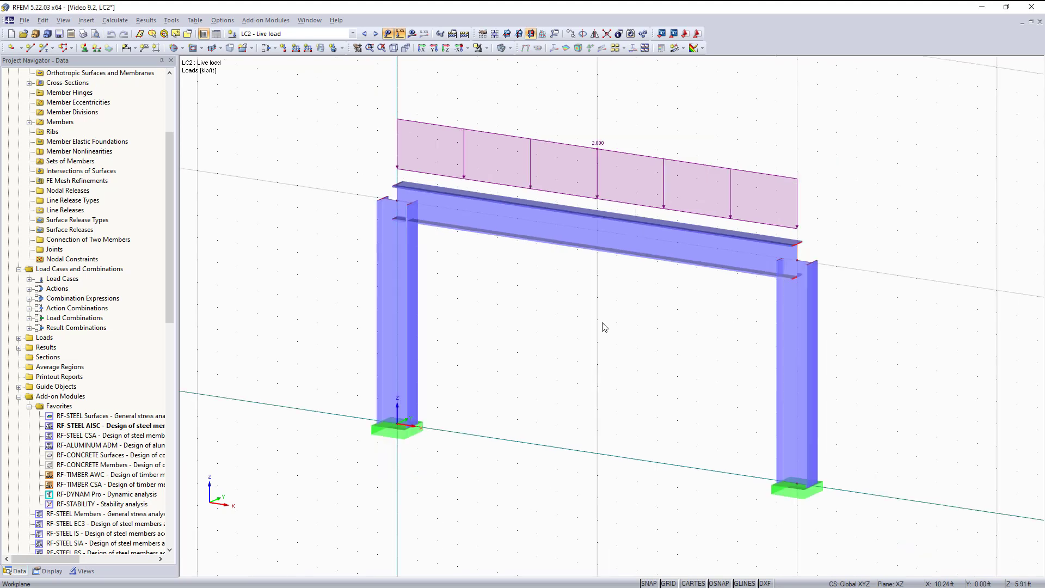
middle_drag(648, 325, 556, 331)
scroll(588, 294, up, 4)
scroll(580, 312, down, 3)
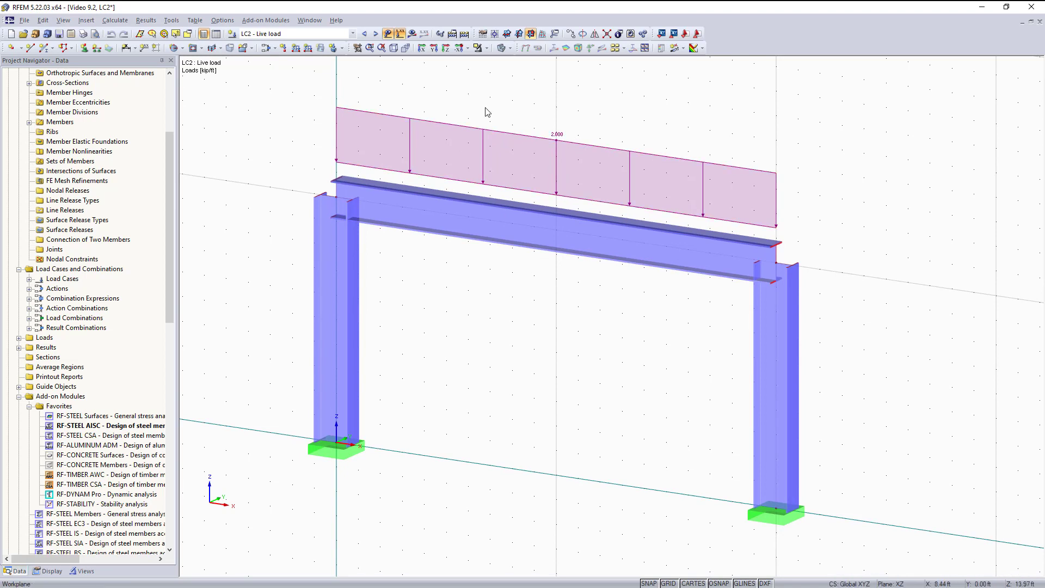
click(315, 33)
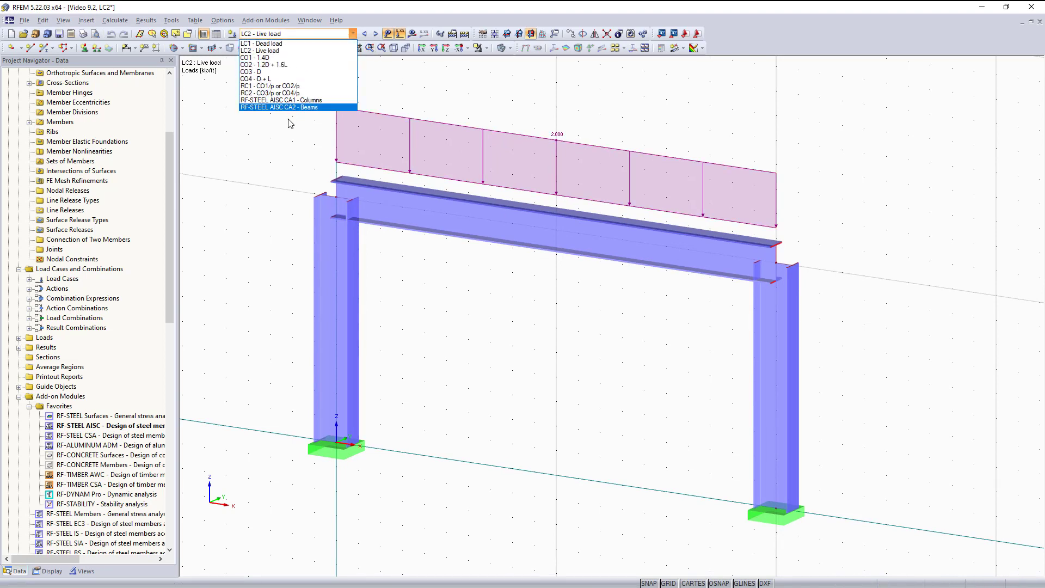
click(267, 50)
click(389, 34)
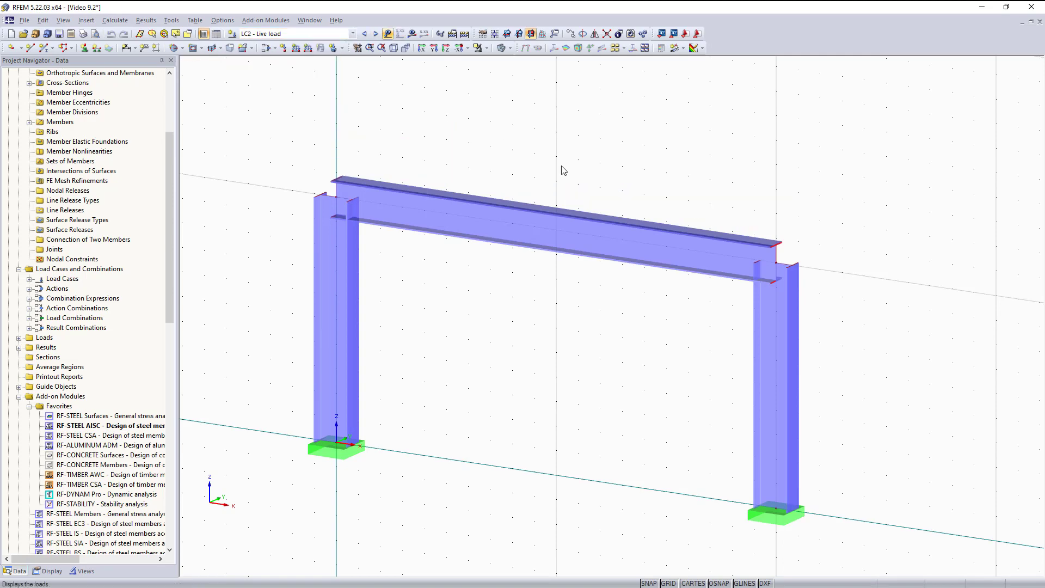
Open the RF-STEEL AISC add-on module with design case CA1 - Columns
drag(170, 203, 169, 258)
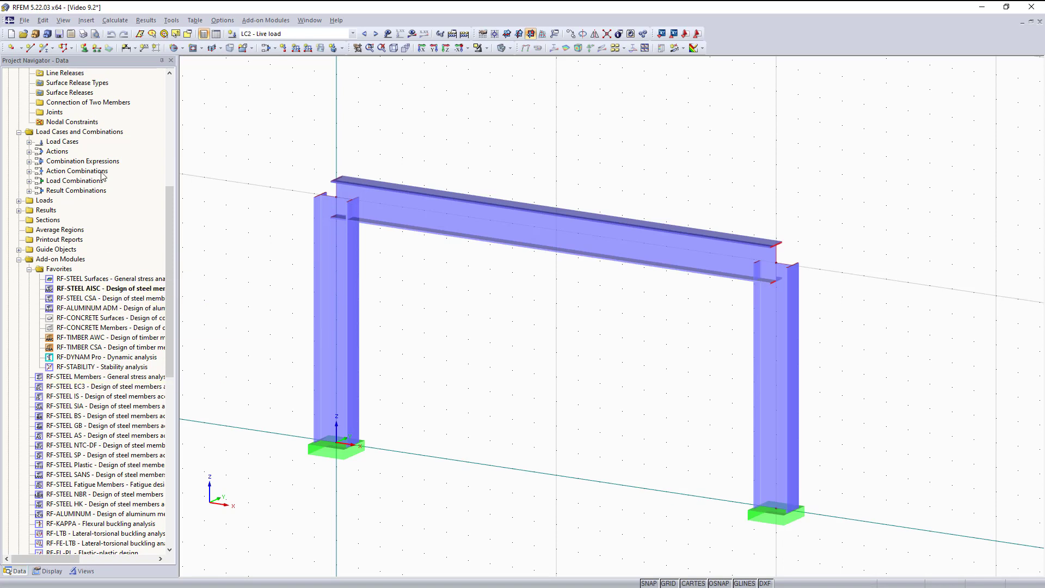
double_click(104, 288)
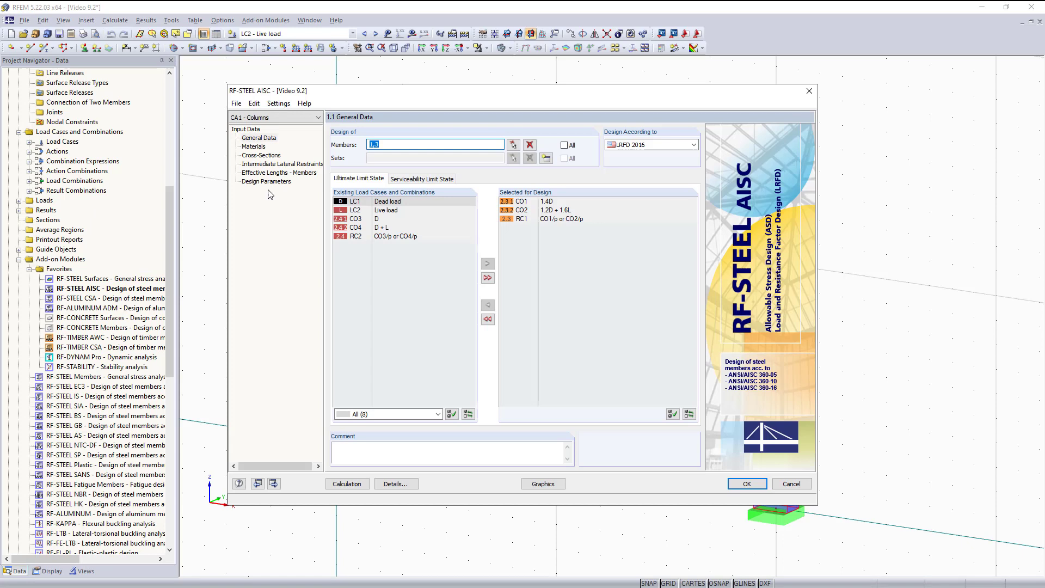
click(277, 119)
click(278, 128)
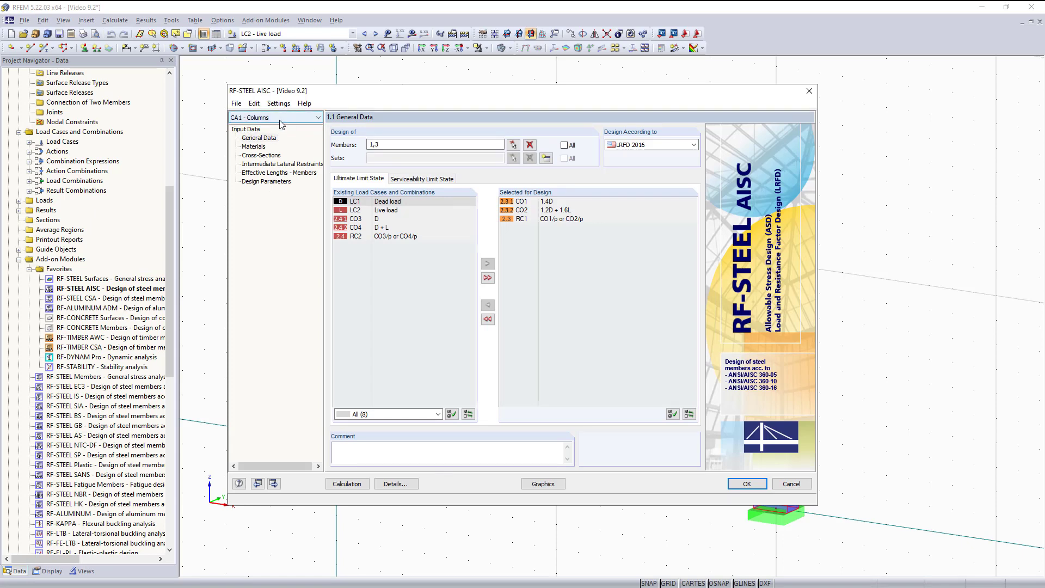
Go through the columns' input data from Materials to Design Parameters and run the steel design calculation
click(253, 147)
click(262, 155)
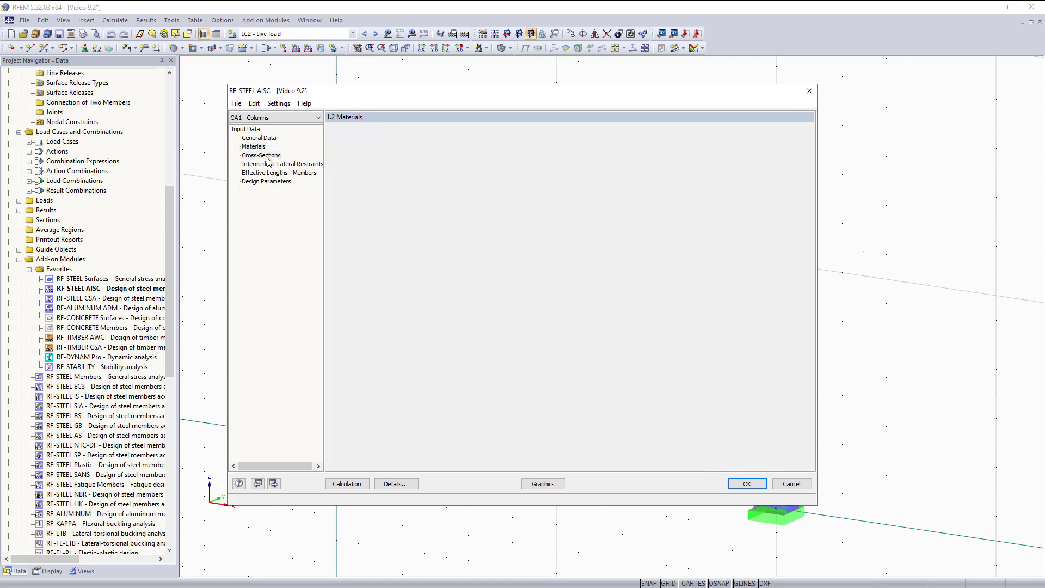
click(270, 164)
click(277, 173)
click(267, 181)
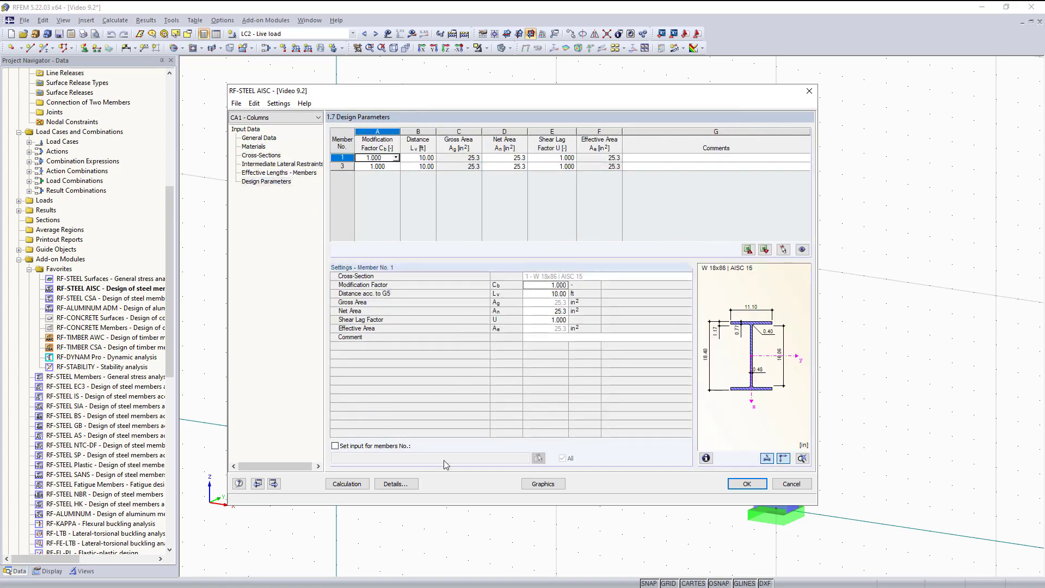
click(345, 482)
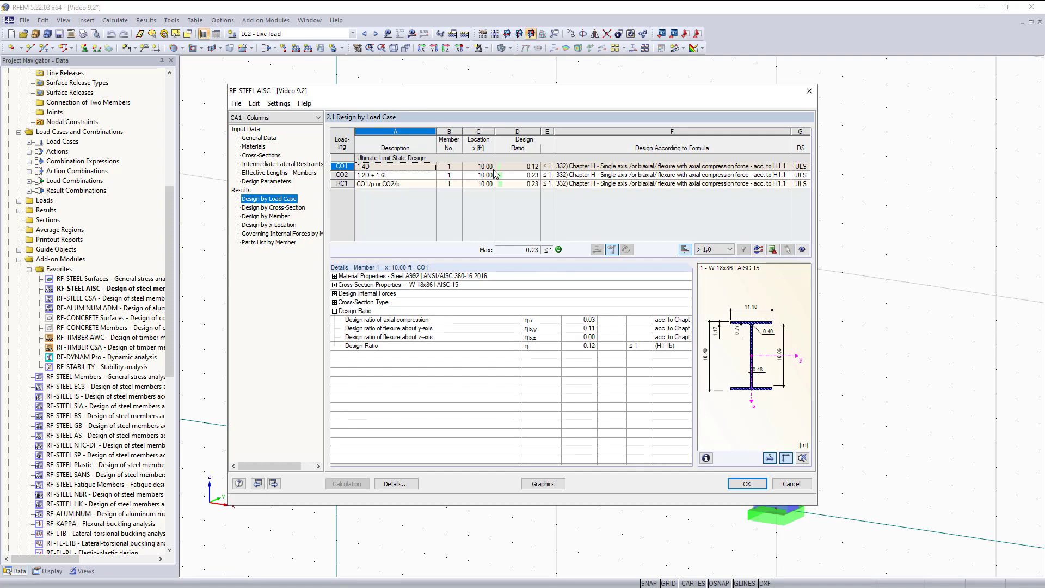
Review the design results by x-location and show the details of the z-axis flexural buckling check at 4.00 ft on member 1
click(268, 226)
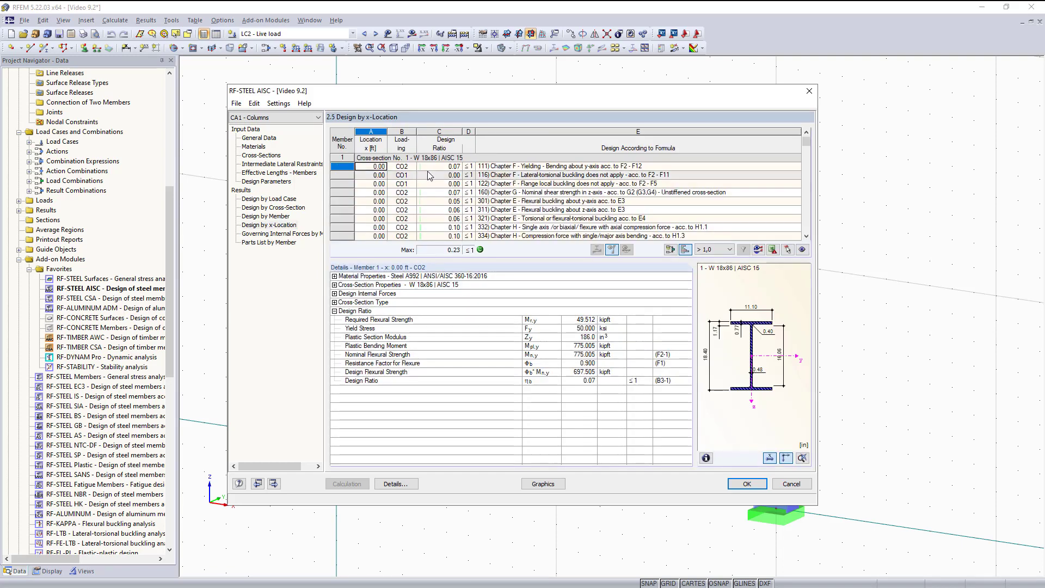
scroll(473, 185, down, 7)
click(473, 184)
click(471, 184)
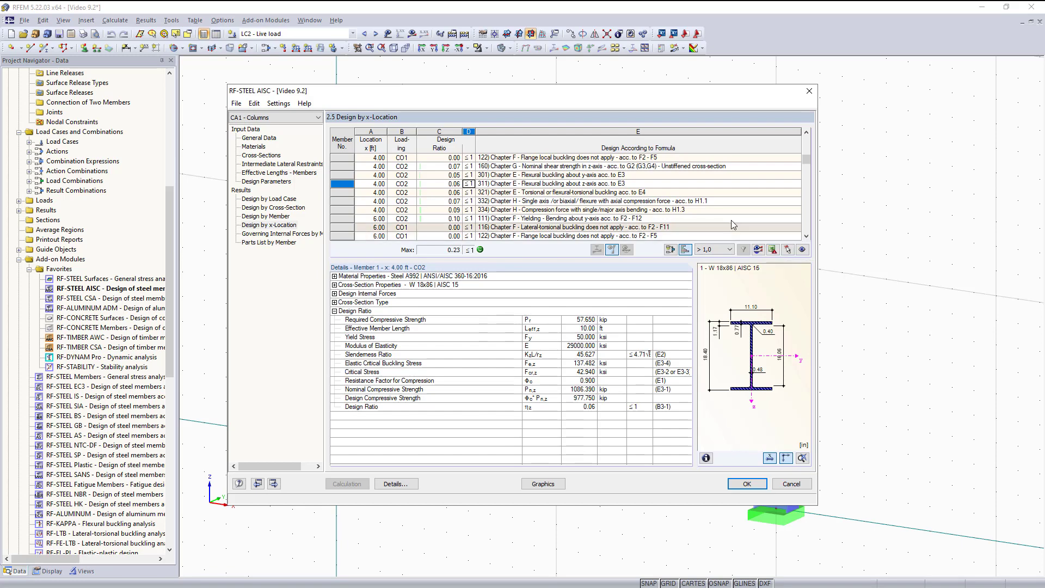
Show the design results by member and select individual Chapter F checks to locate them on the column in the model
click(280, 216)
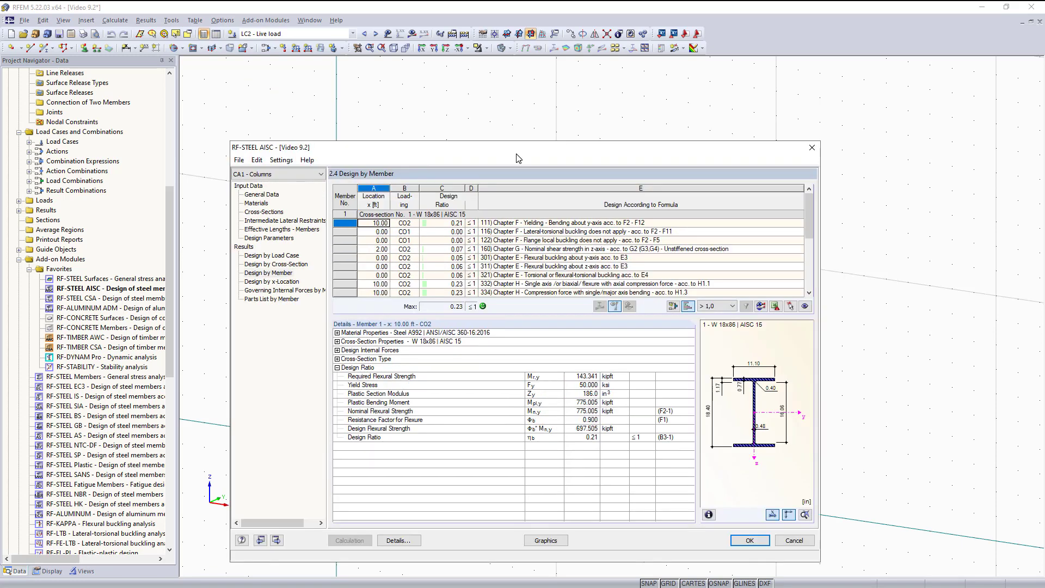
drag(517, 159, 539, 436)
click(562, 506)
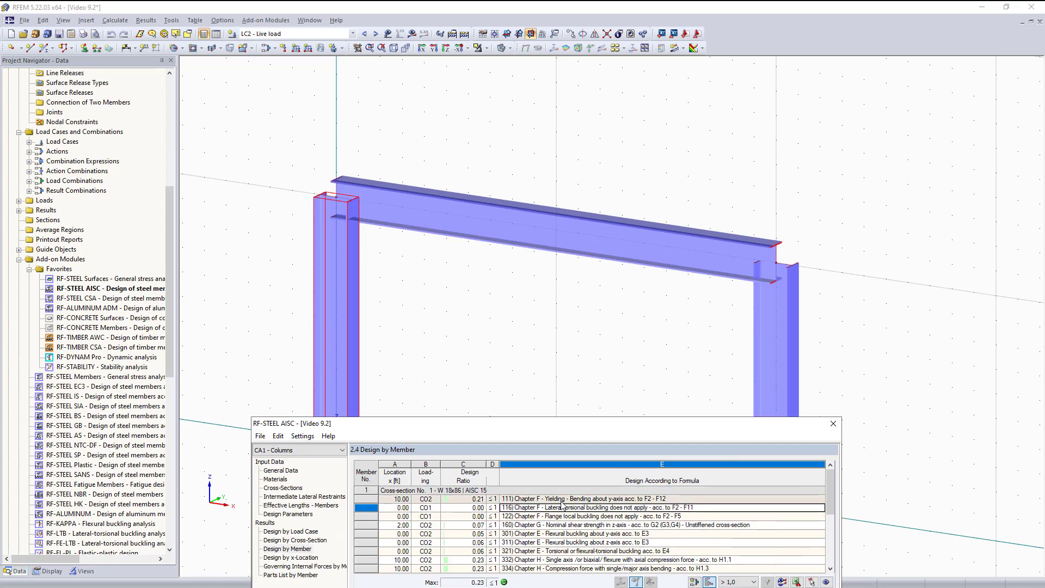
click(561, 500)
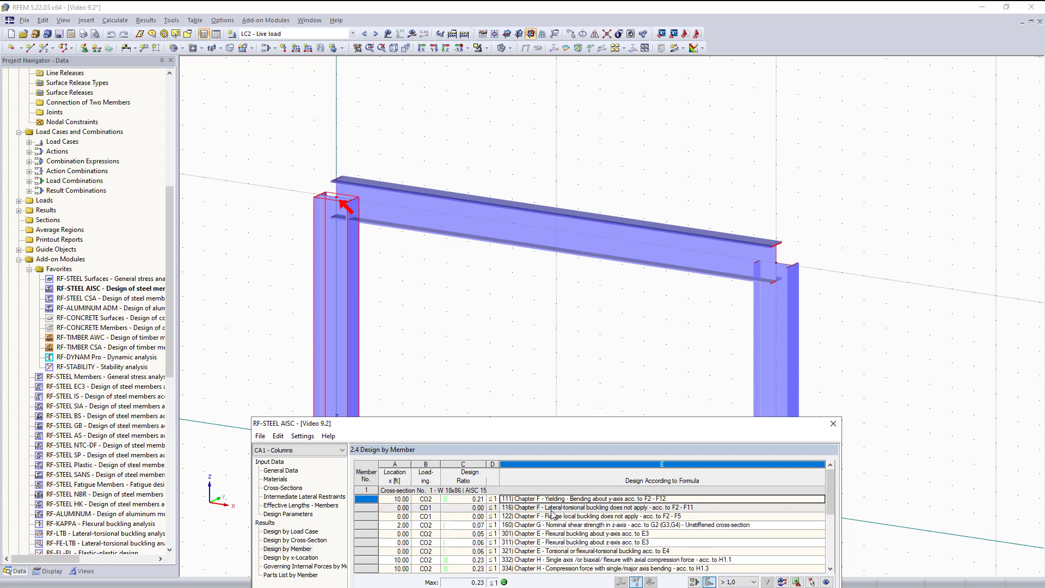
click(408, 516)
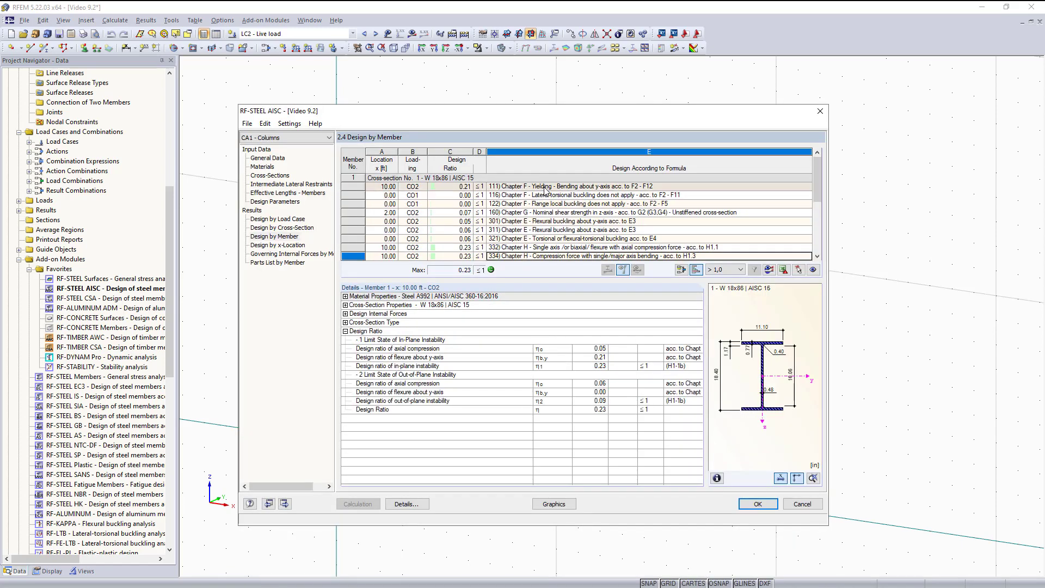
Examine the cross-section type and design ratio details of member 1's Chapter F yielding check for y-axis bending
click(548, 187)
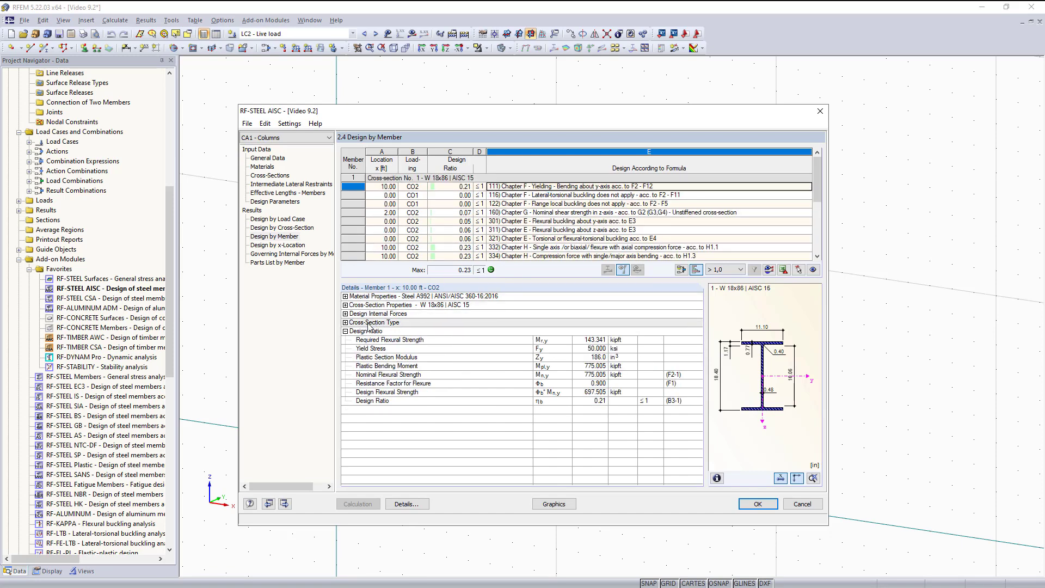
click(346, 322)
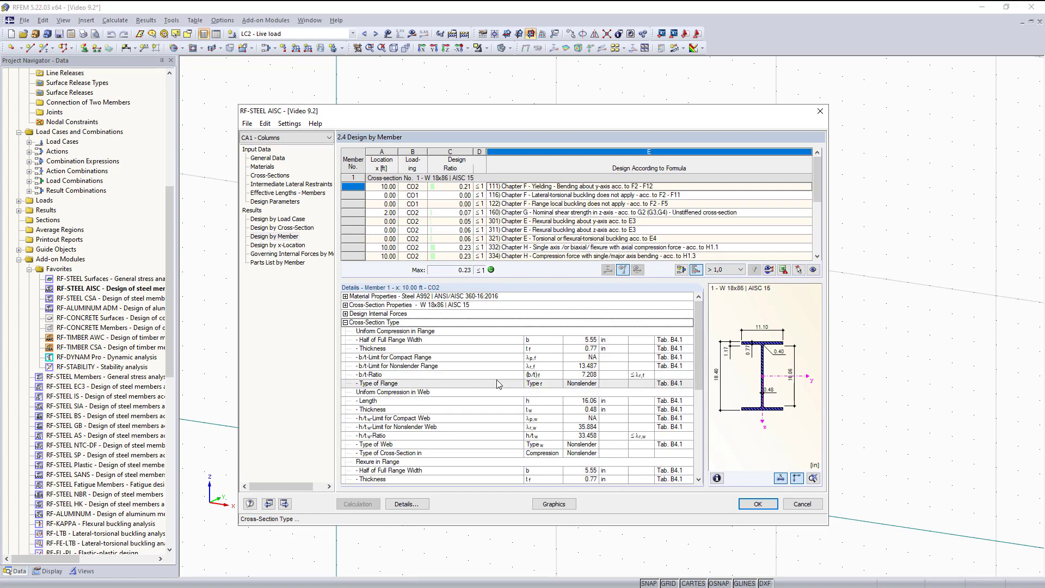
scroll(549, 433, down, 5)
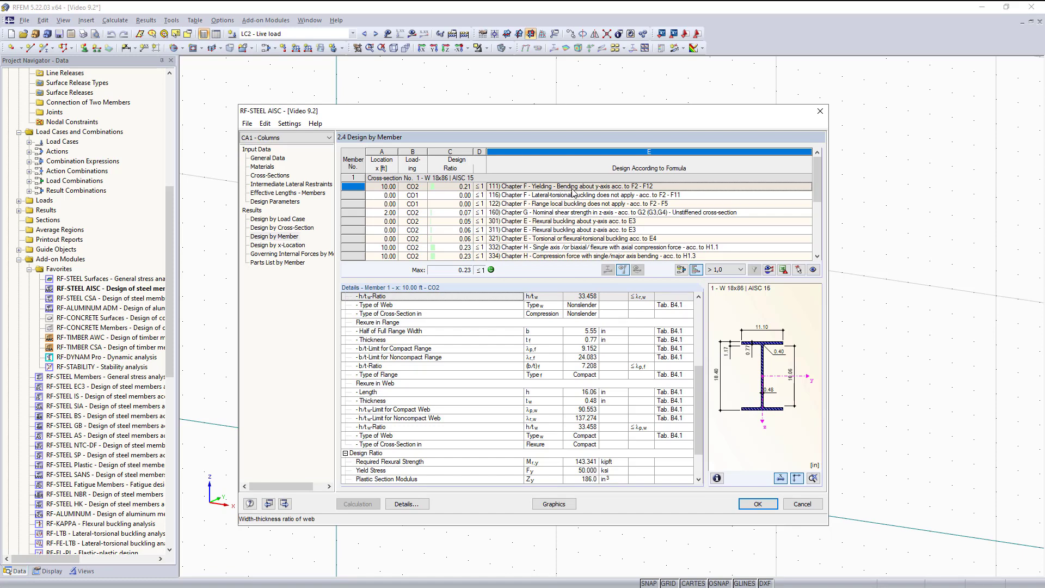
scroll(560, 340, down, 2)
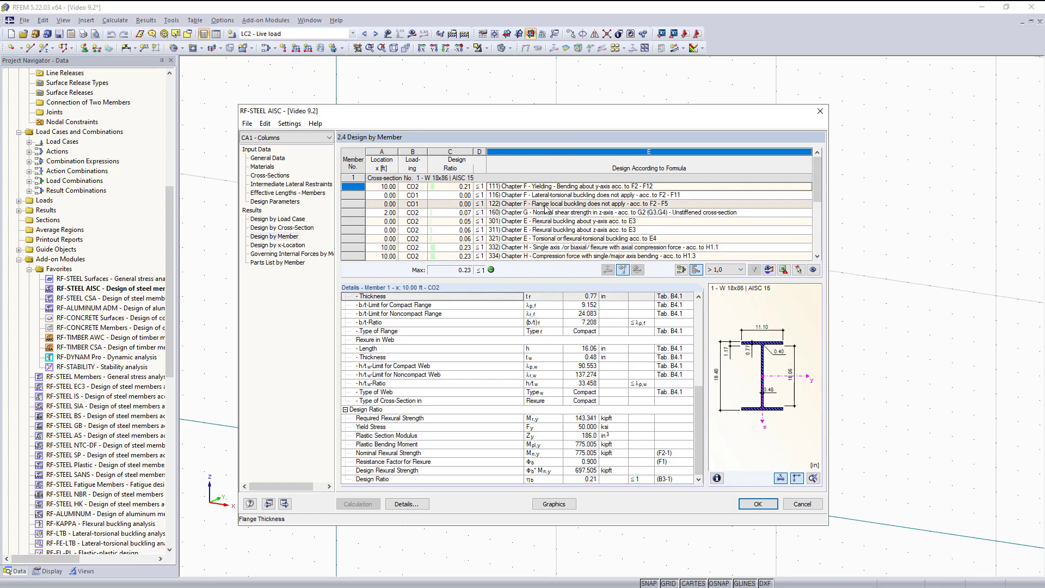
Filter the design-by-member results to the Max design ratio of each column
click(730, 271)
click(722, 287)
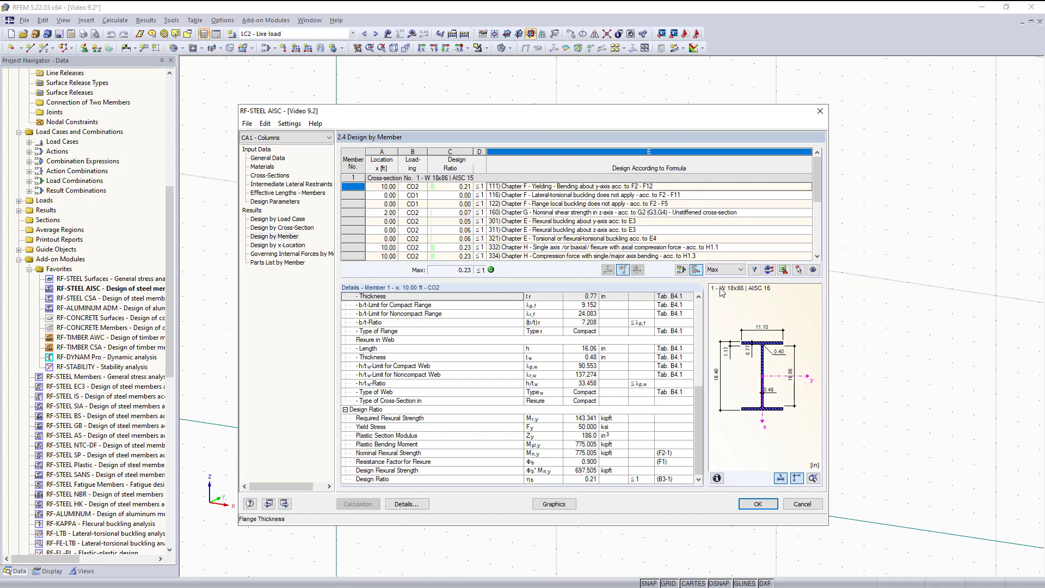
click(755, 270)
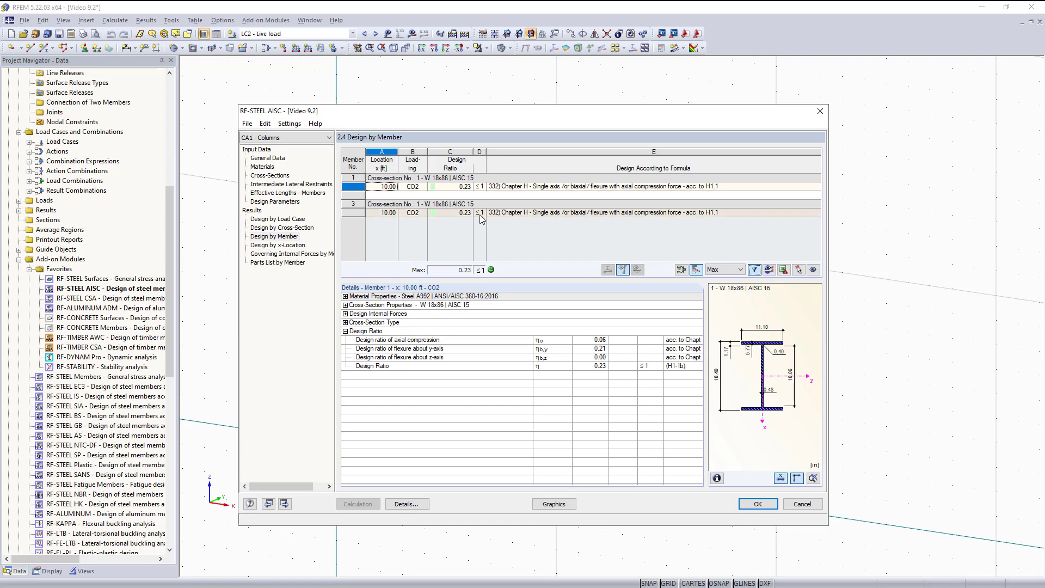
View the columns' parts list by member and display the CA1 - Columns design ratio diagrams on the model
click(286, 264)
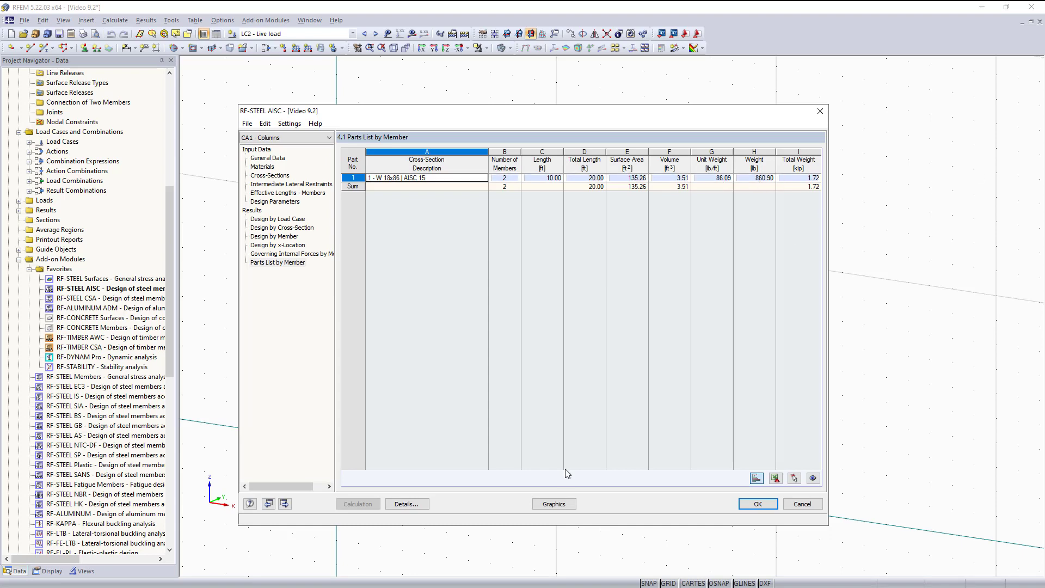
click(555, 505)
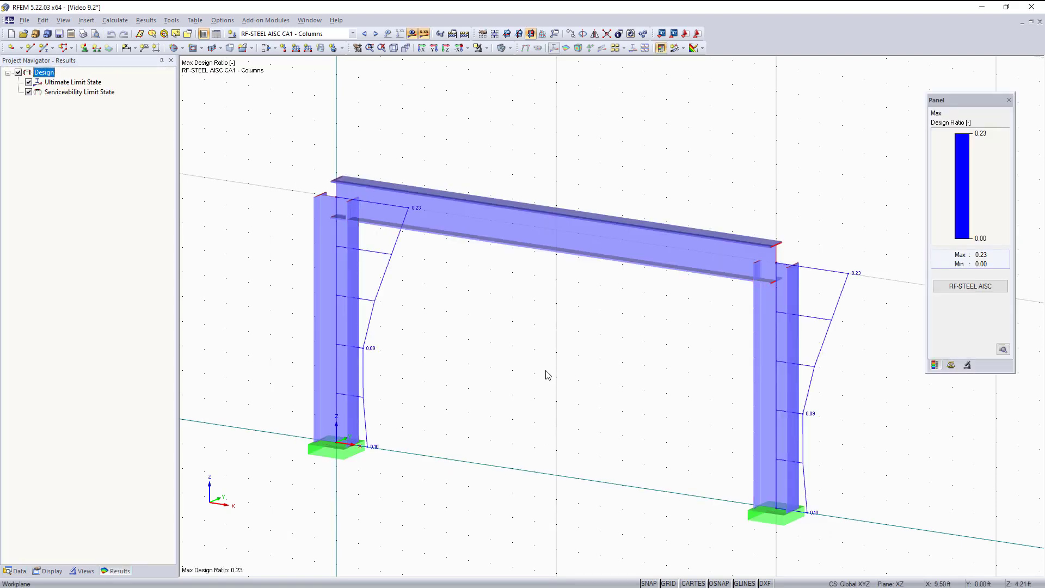
click(328, 33)
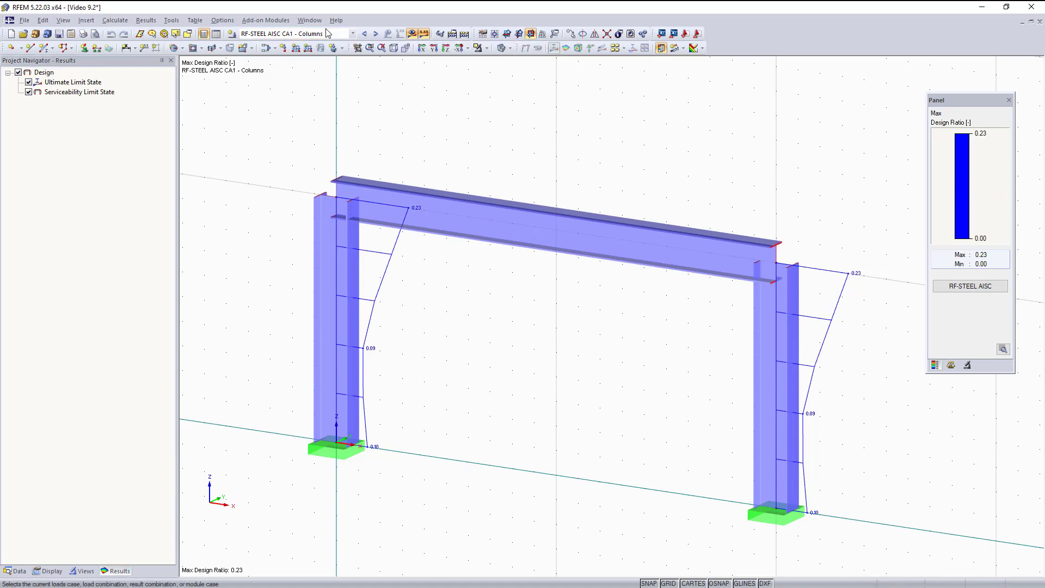
click(328, 33)
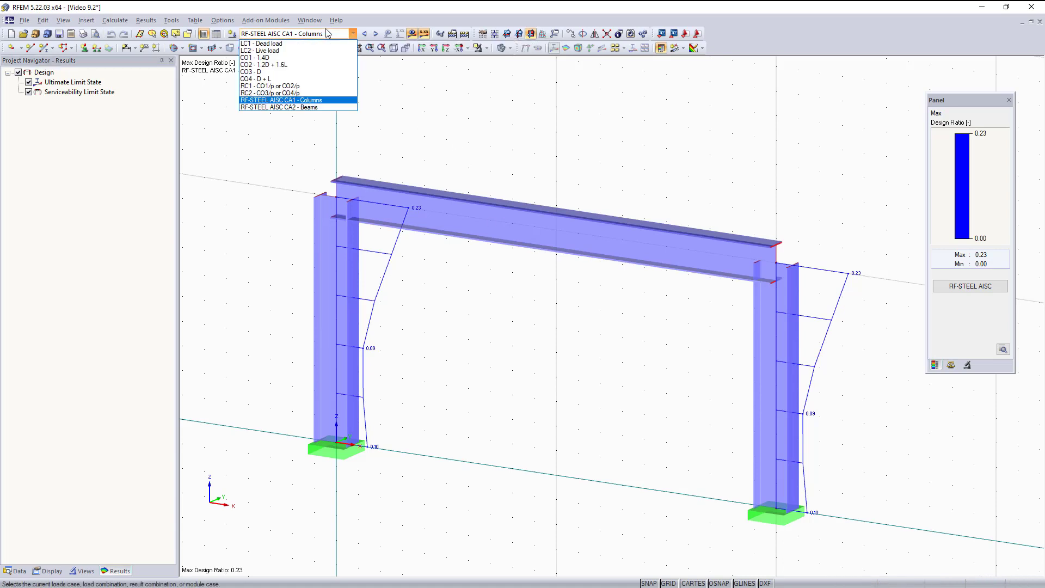
click(375, 110)
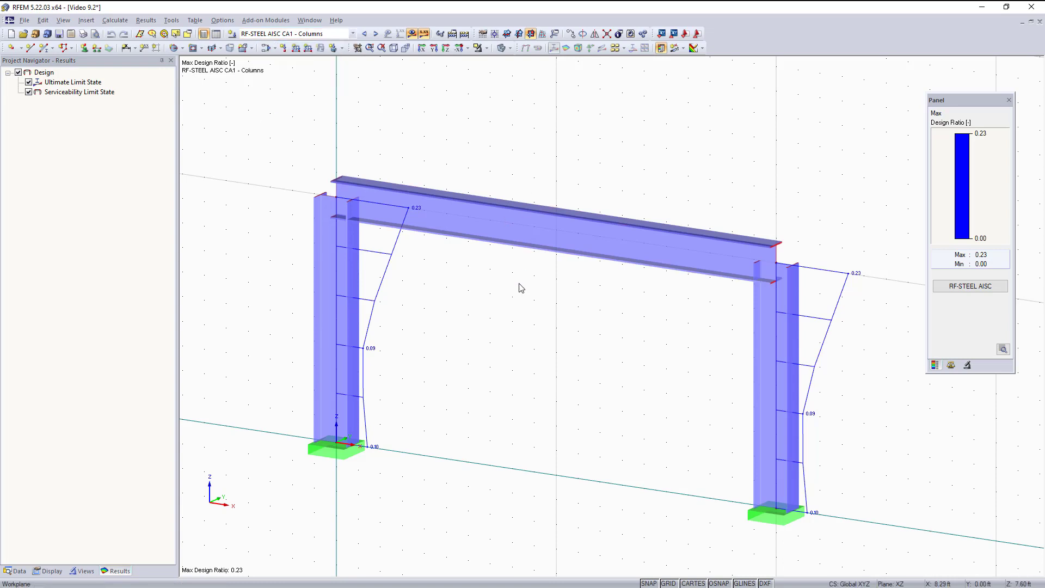
Toggle the Serviceability Limit State results and leave them hidden in the graphical design results
click(28, 92)
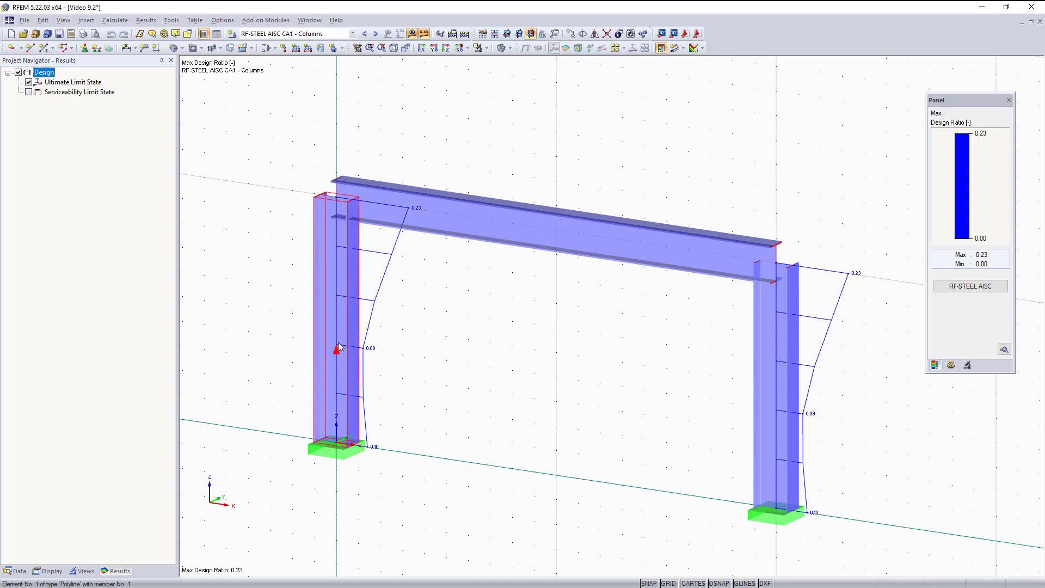
click(29, 92)
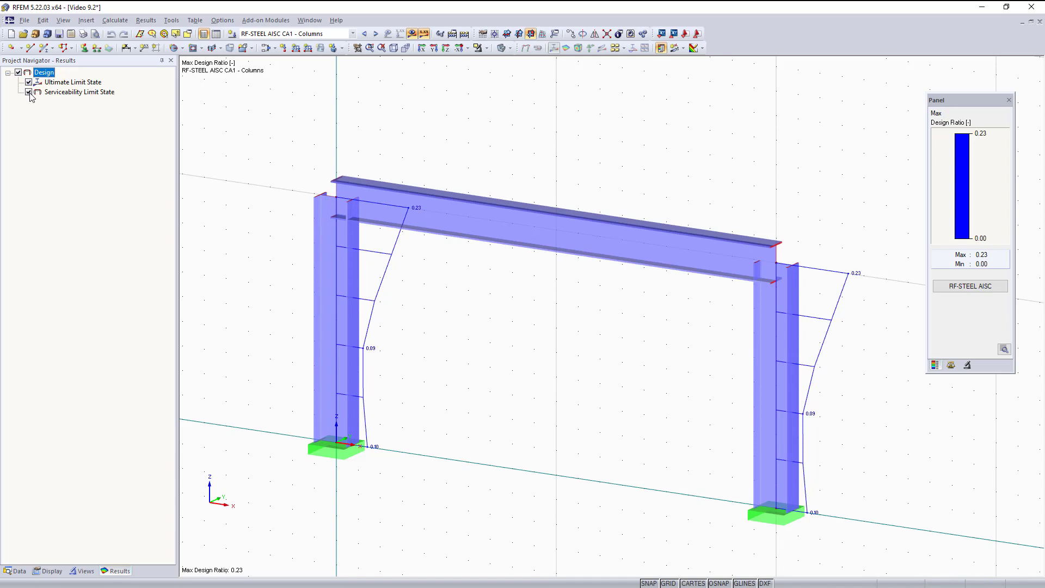
click(28, 92)
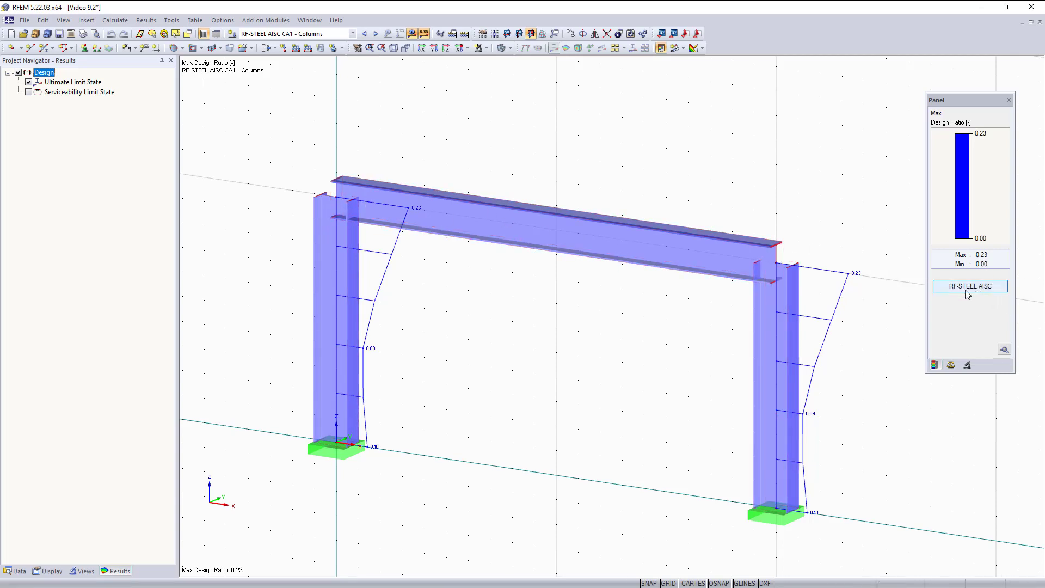
Reopen the CA1 - Columns design data and examine the optimization options available for the W 18x86 cross-section
click(968, 287)
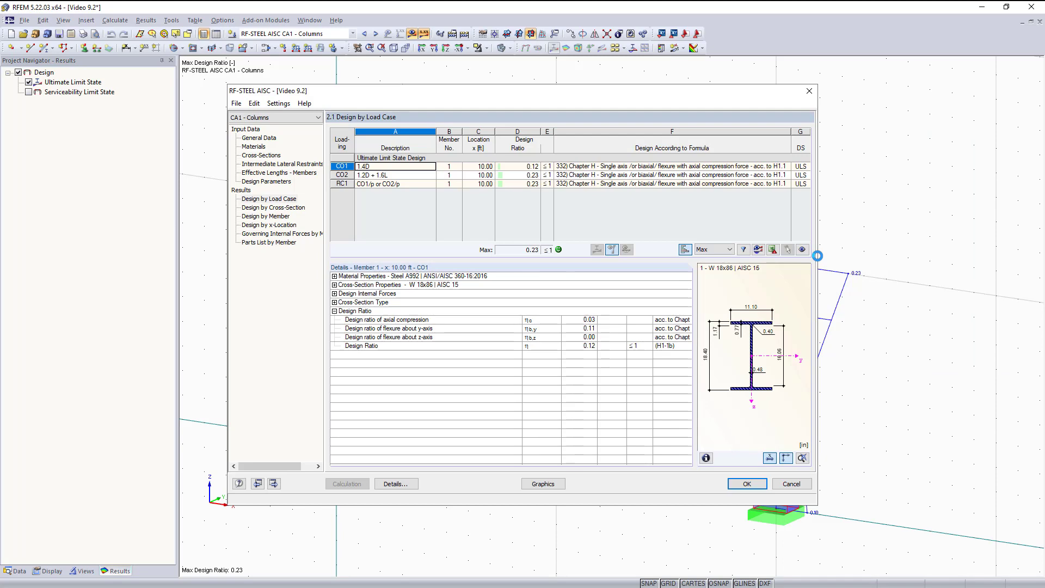
click(297, 211)
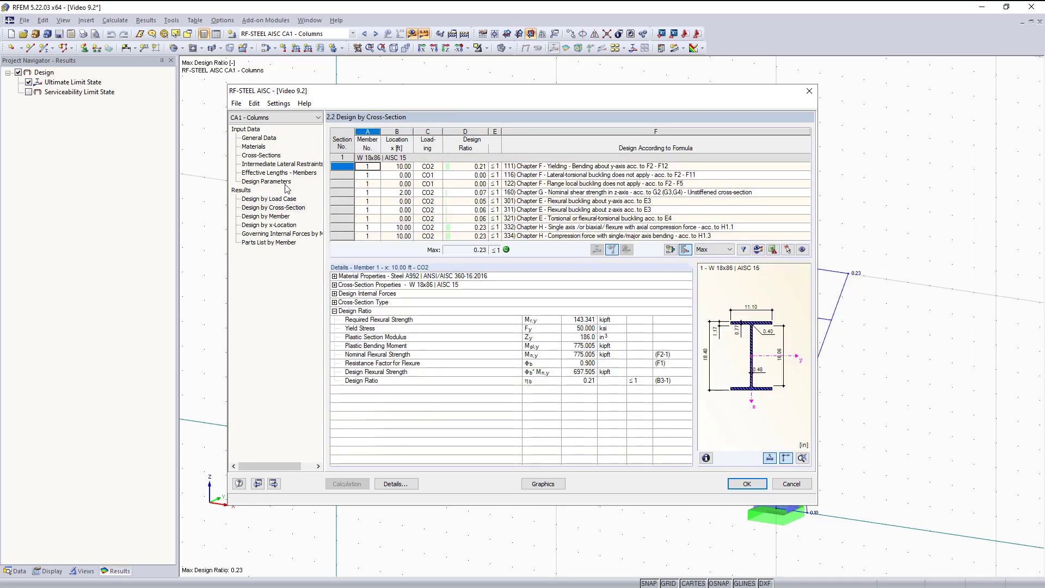
click(268, 158)
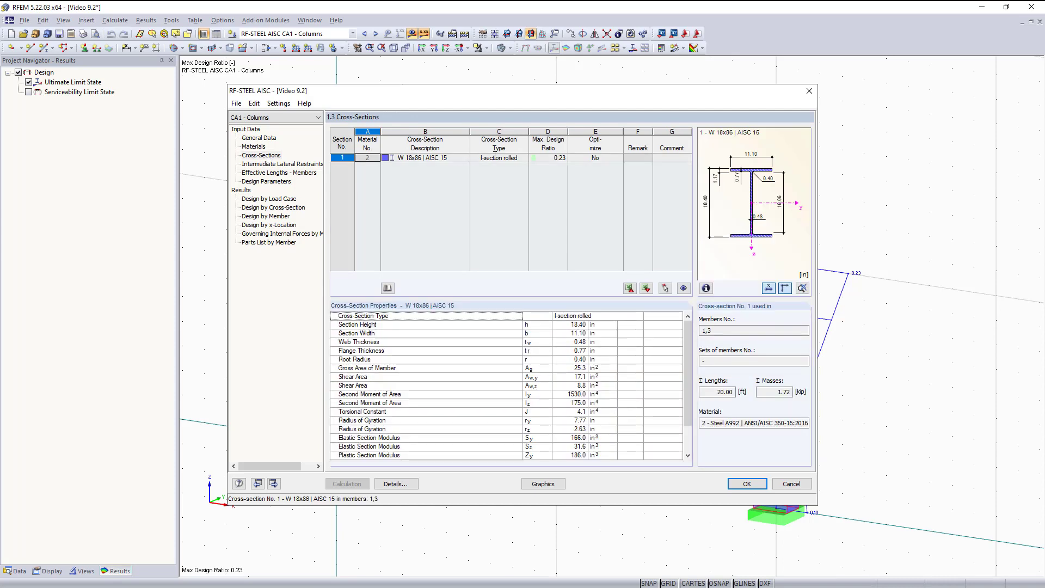
click(611, 158)
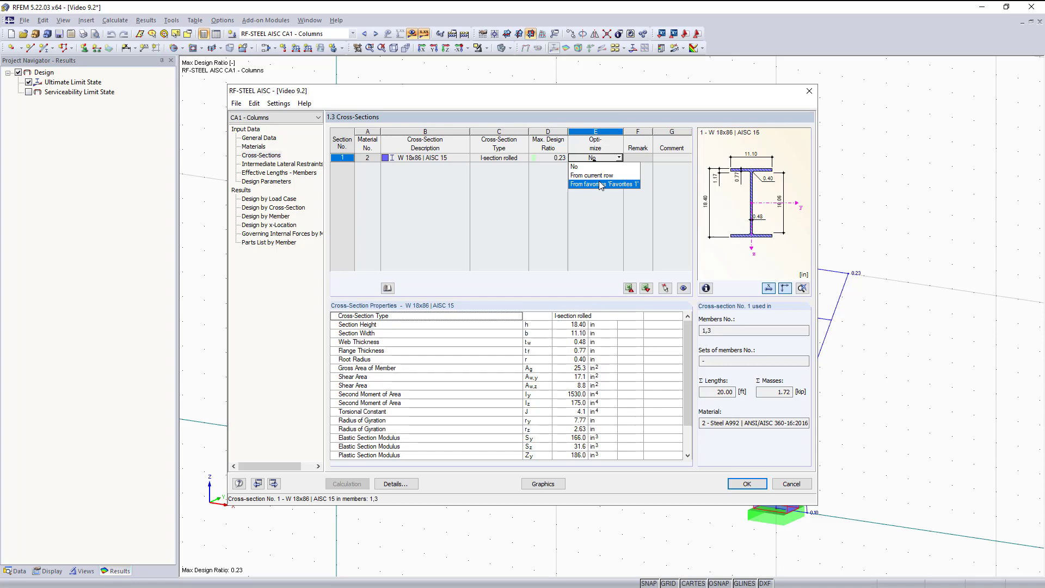
View the AISC 15 W table in the rolled I-section library and close the library without changing the section
click(384, 292)
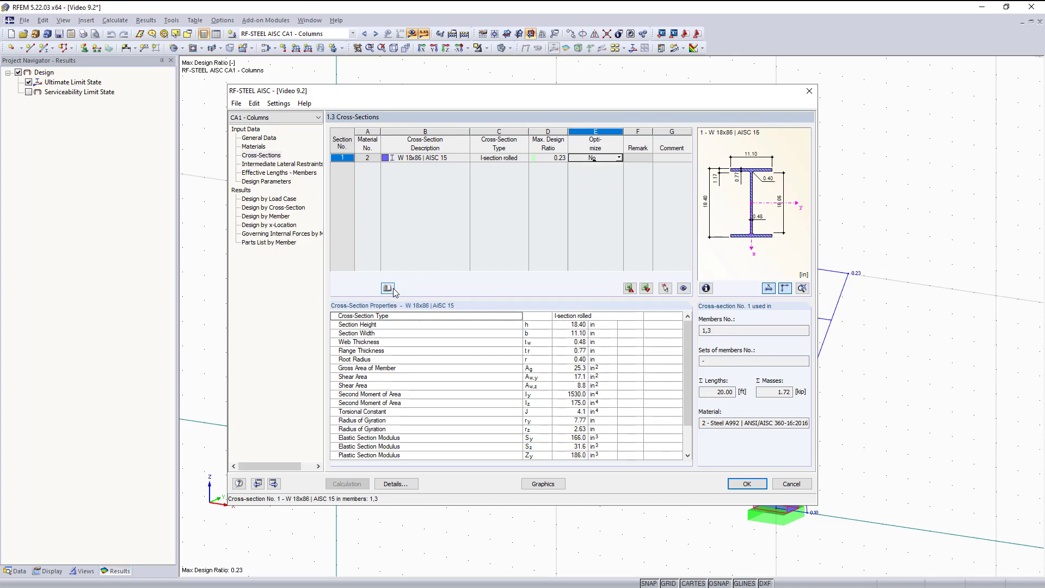
click(390, 290)
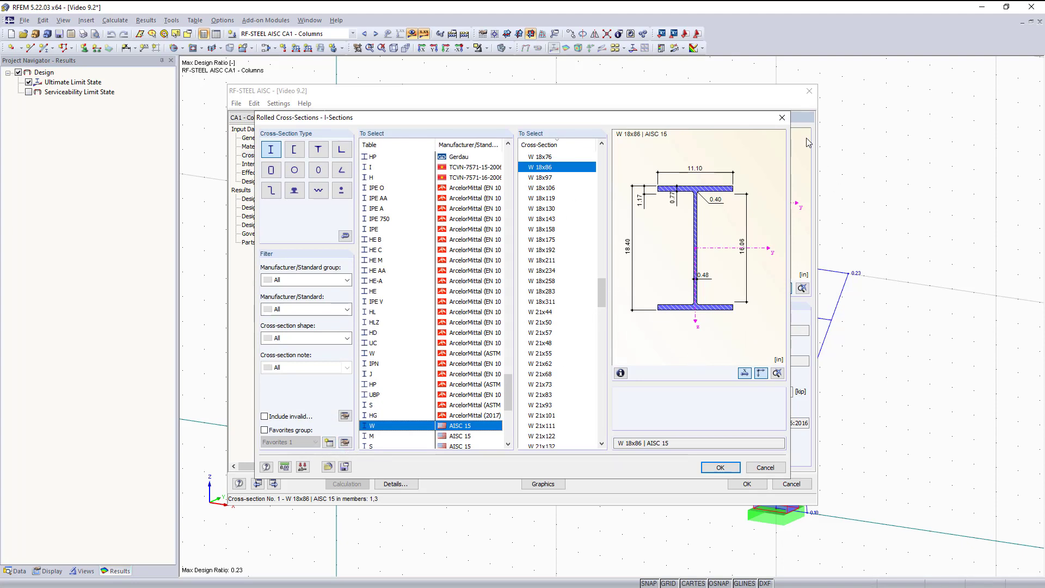
click(782, 118)
Set the columns' W 18x86 cross-section to be optimized from the current row and run the calculation
click(603, 158)
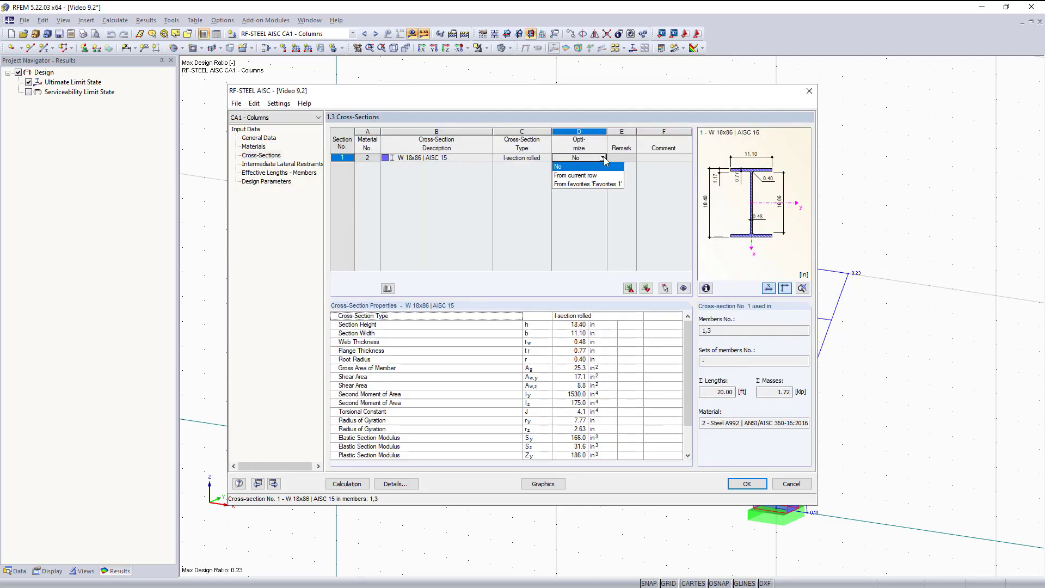
click(591, 173)
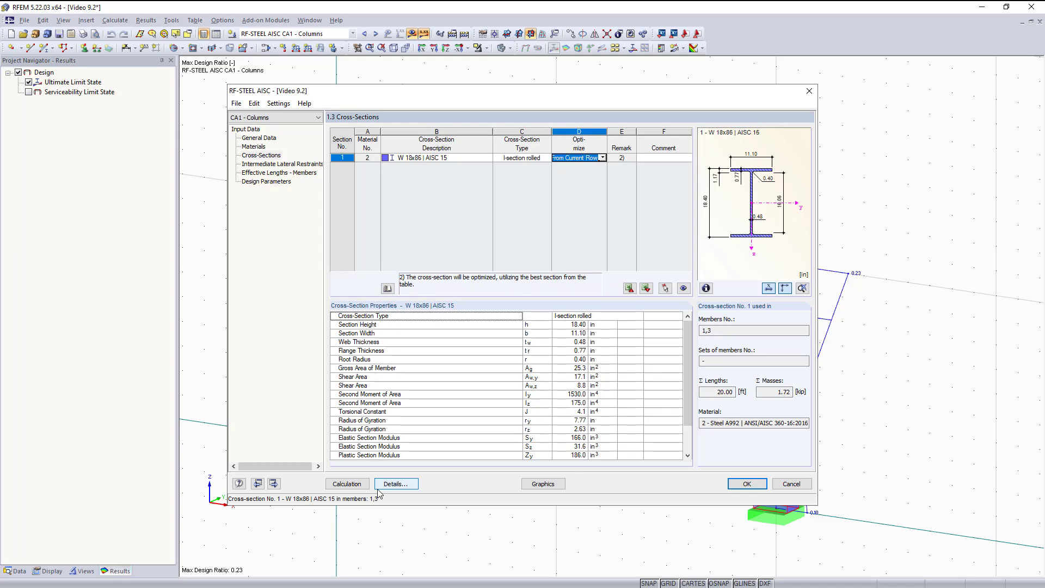
click(346, 484)
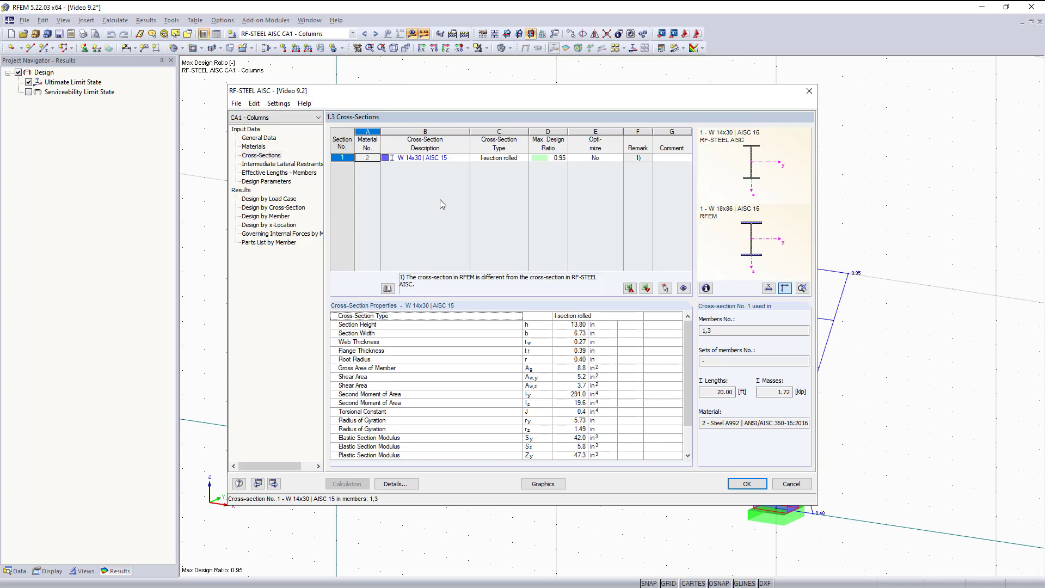
Export the optimized W 14x30 column cross-section to RFEM and recalculate CA1 - Columns to check its maximum design ratio
right_click(432, 157)
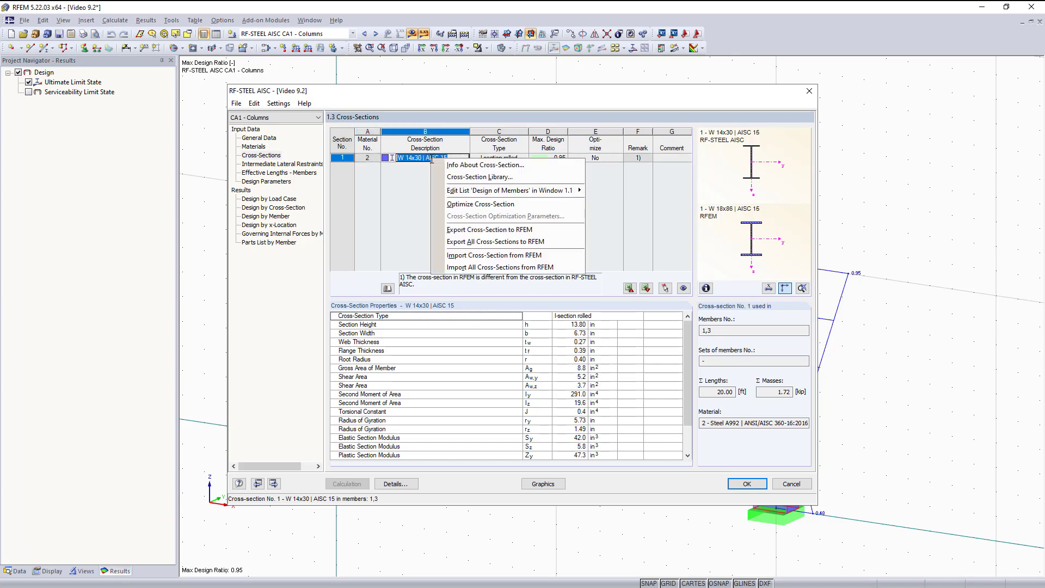
click(489, 229)
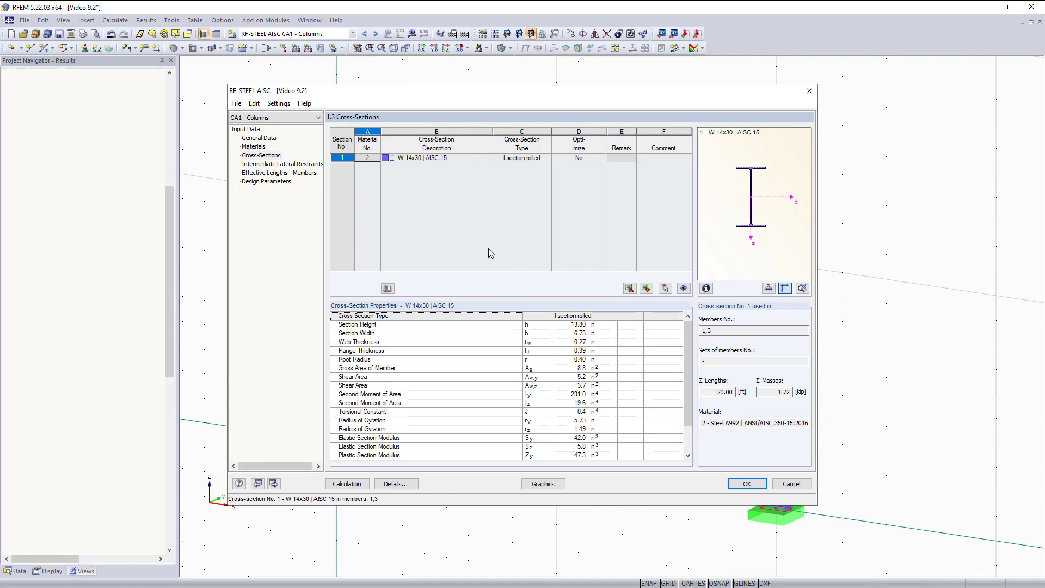
click(349, 484)
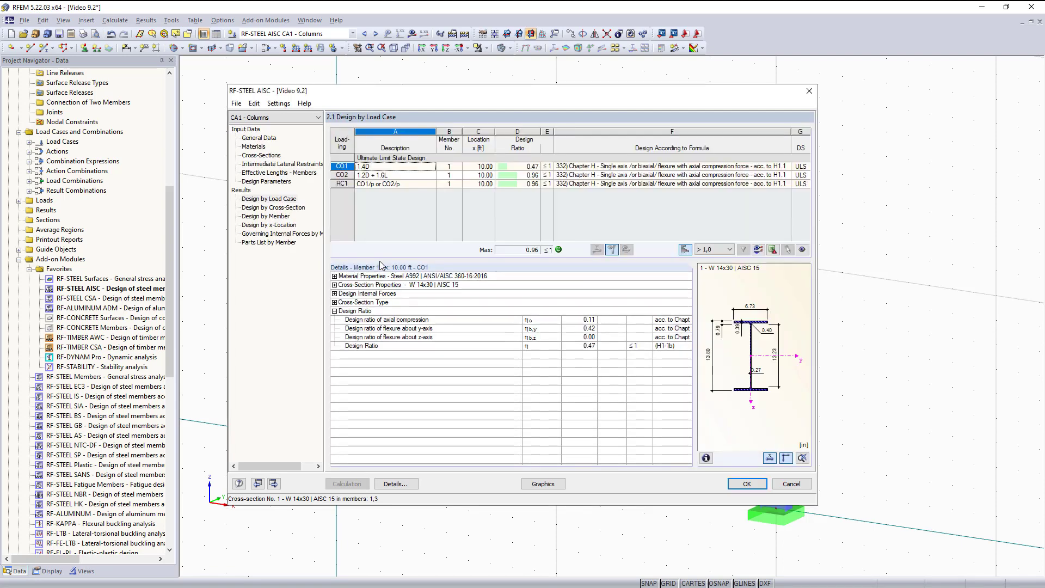
click(252, 157)
Switch to design case CA2 - Beams, check its serviceability data for member 2, and run the calculation
click(299, 118)
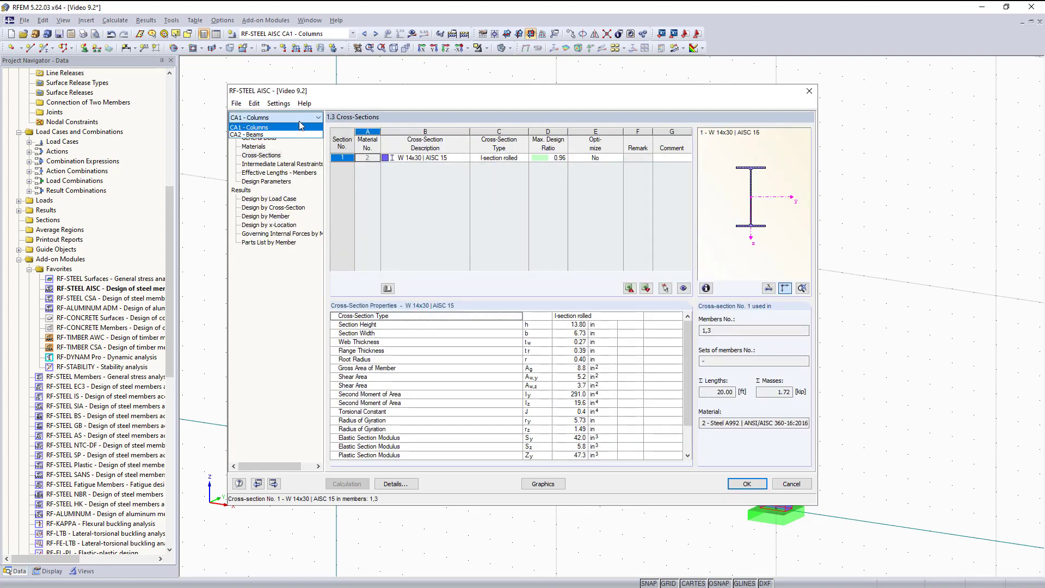
click(285, 135)
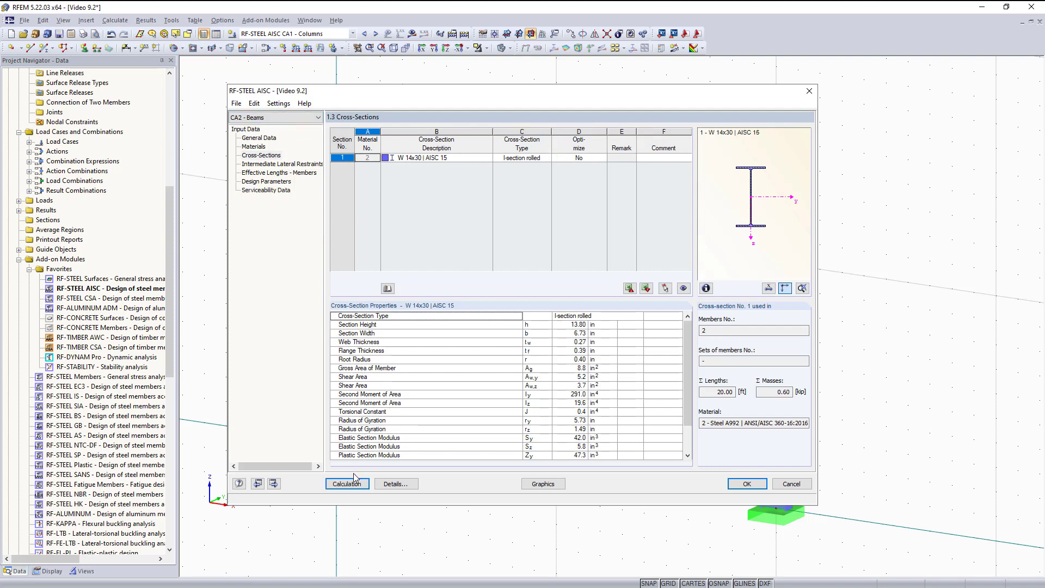
click(272, 190)
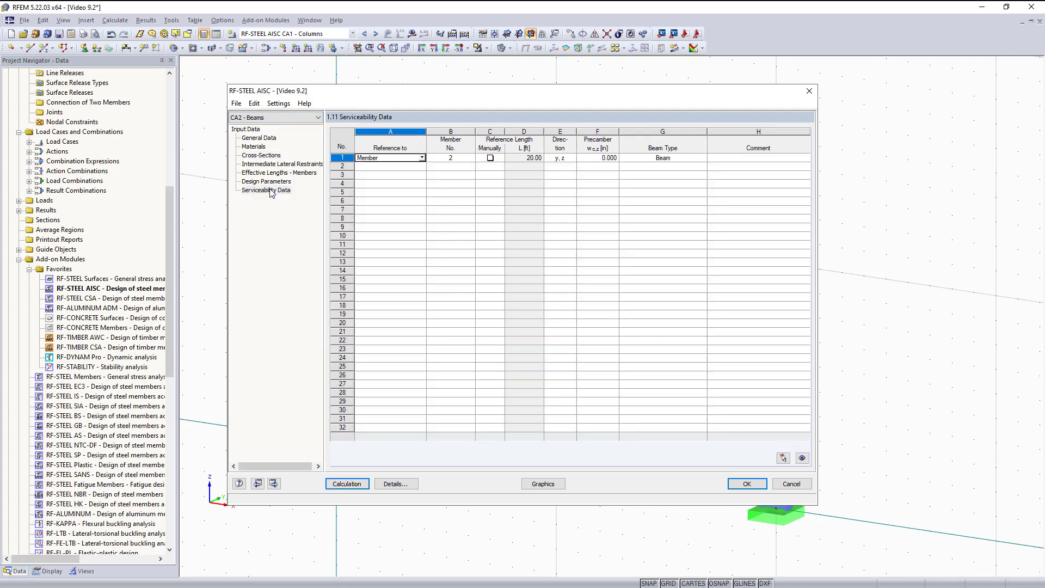
click(347, 484)
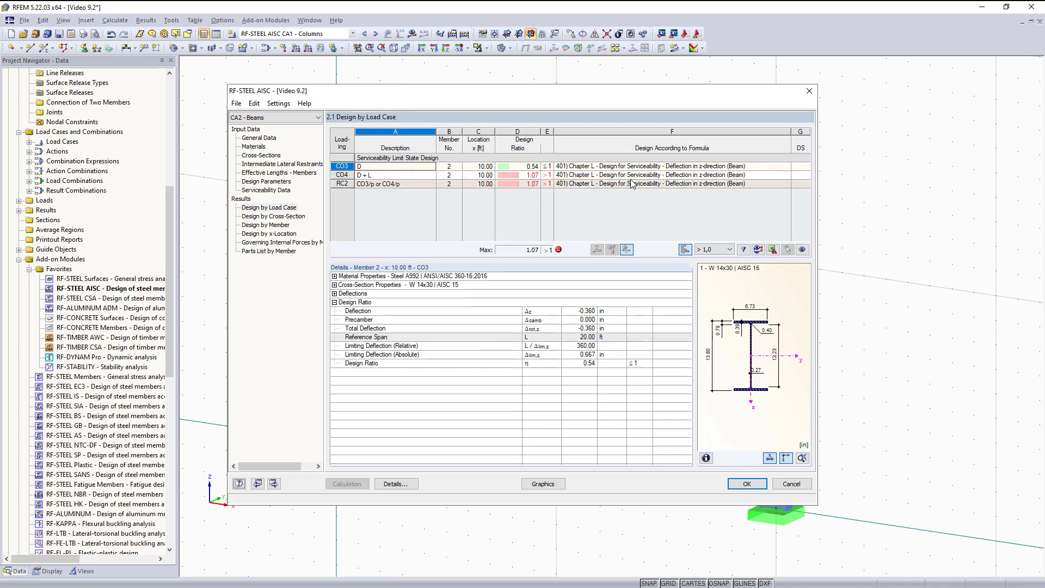
Display the CA2 - Beams design ratio diagram on the model for the Serviceability Limit State only, hiding the Ultimate Limit State
click(542, 484)
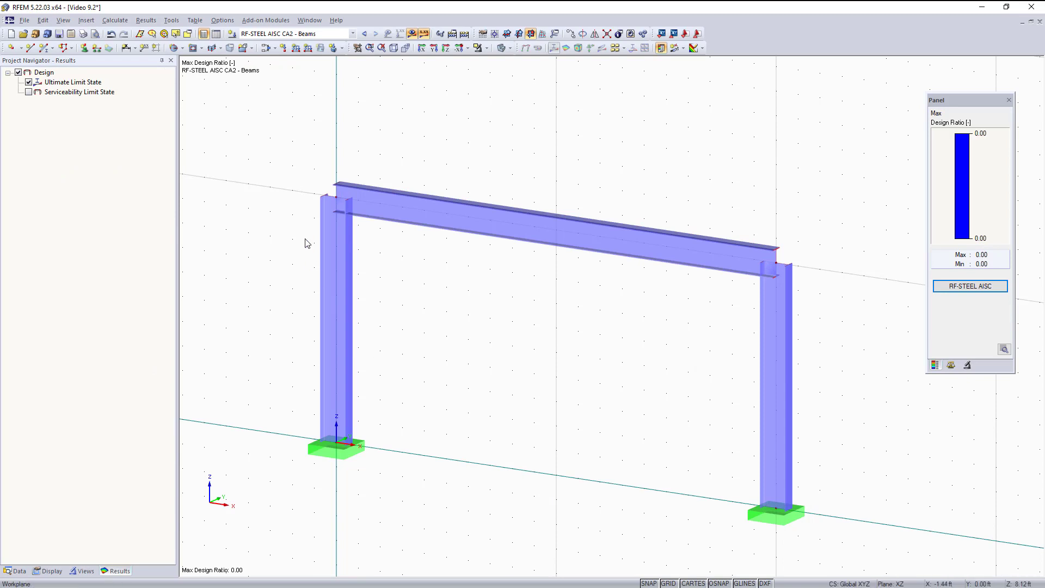
click(28, 82)
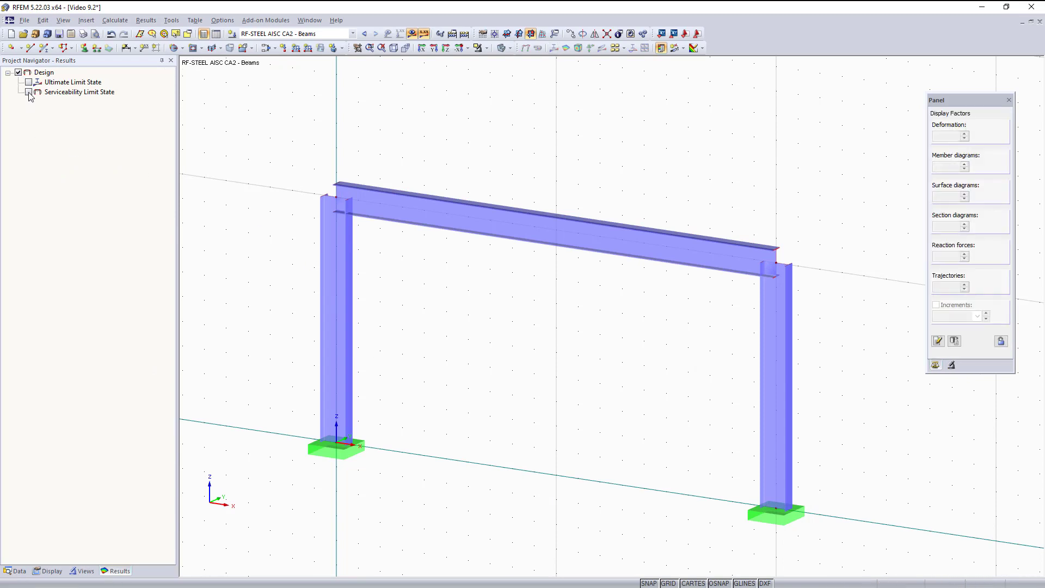
click(29, 92)
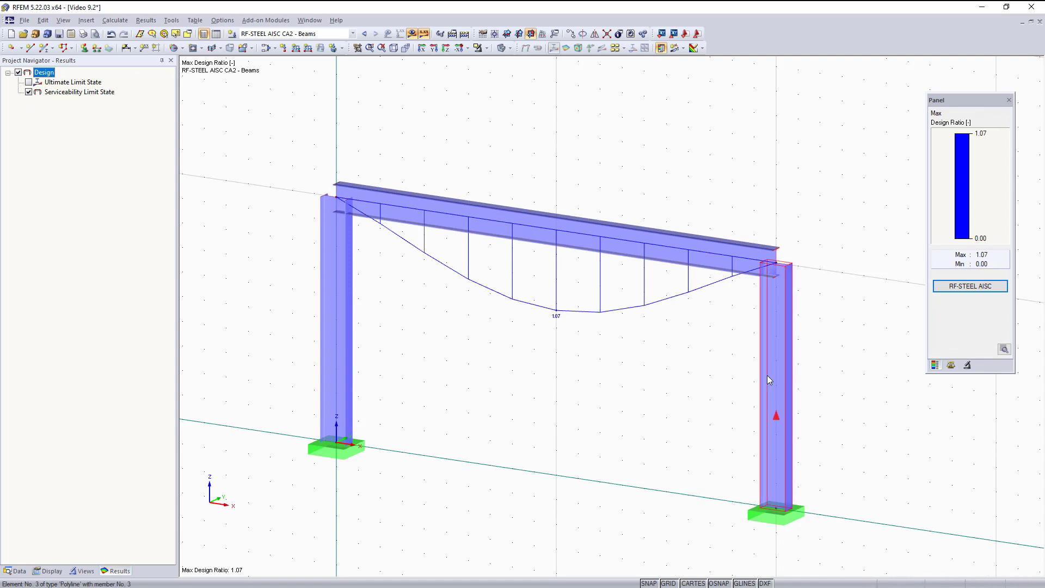
Examine the beam's CO4 and RC2 deflection check details and its cross-section optimization setting, and return to the model
click(962, 285)
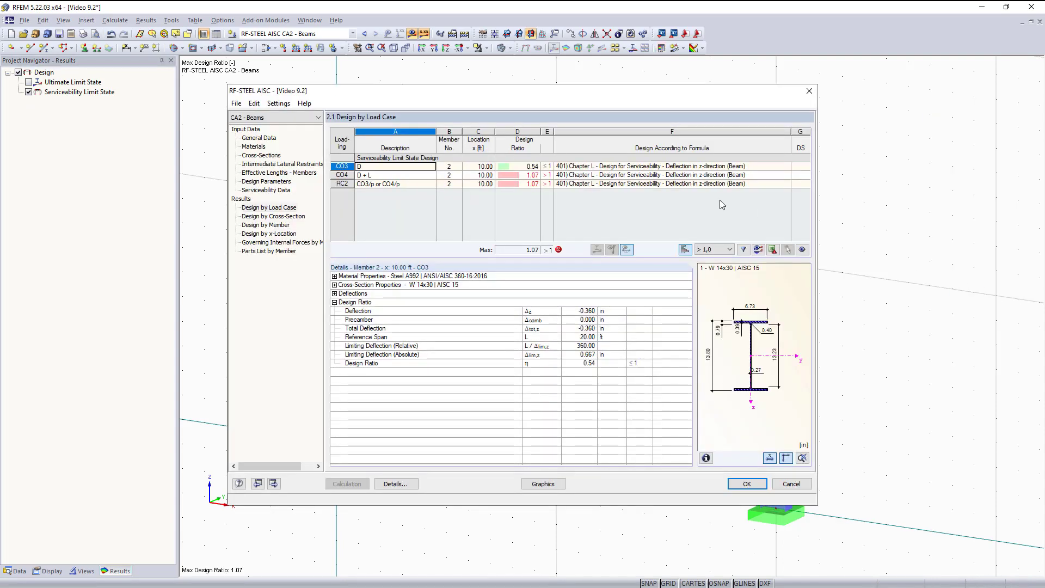
click(569, 176)
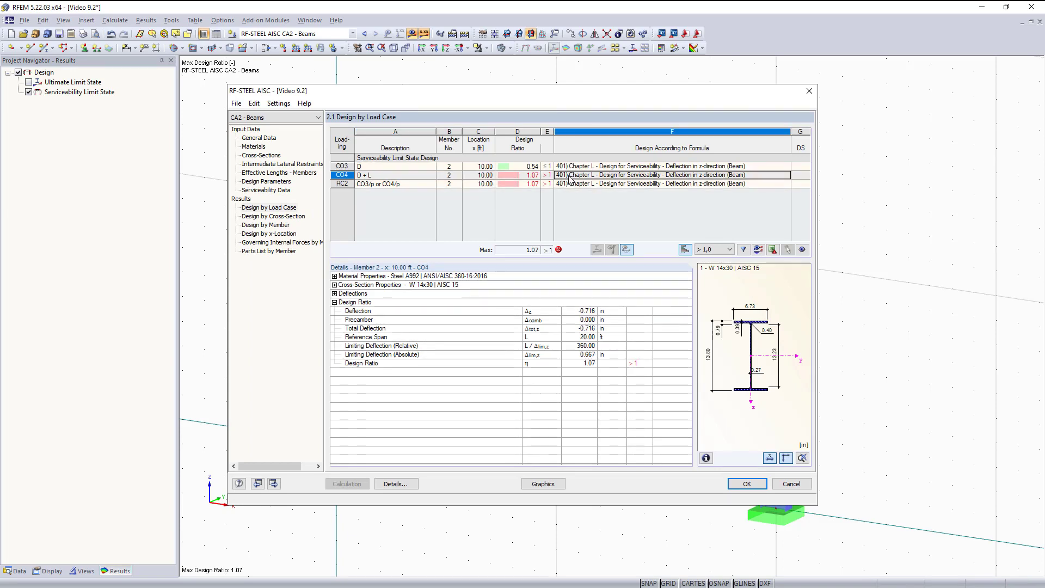
click(569, 184)
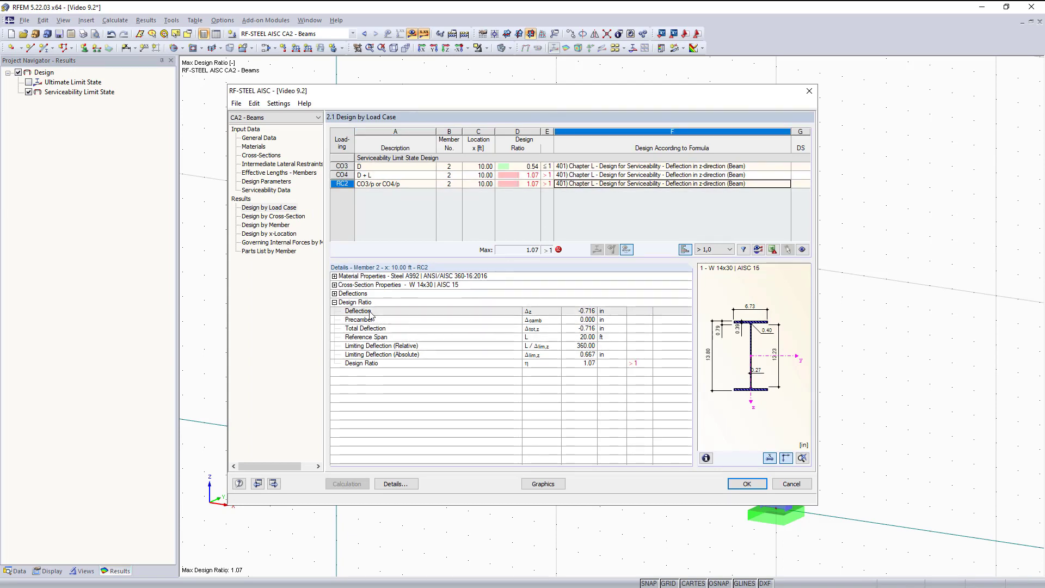
click(334, 294)
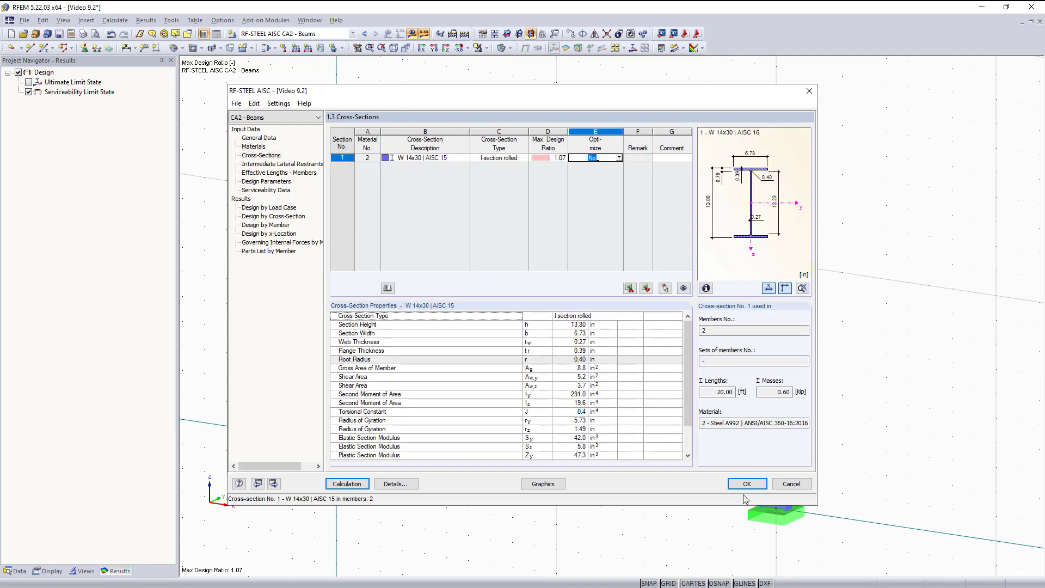
click(747, 484)
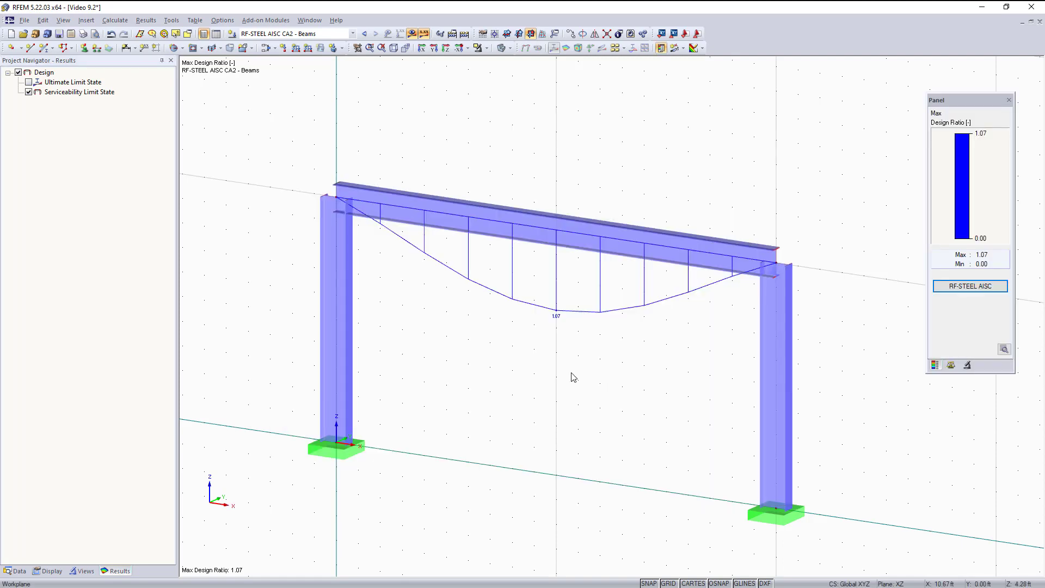